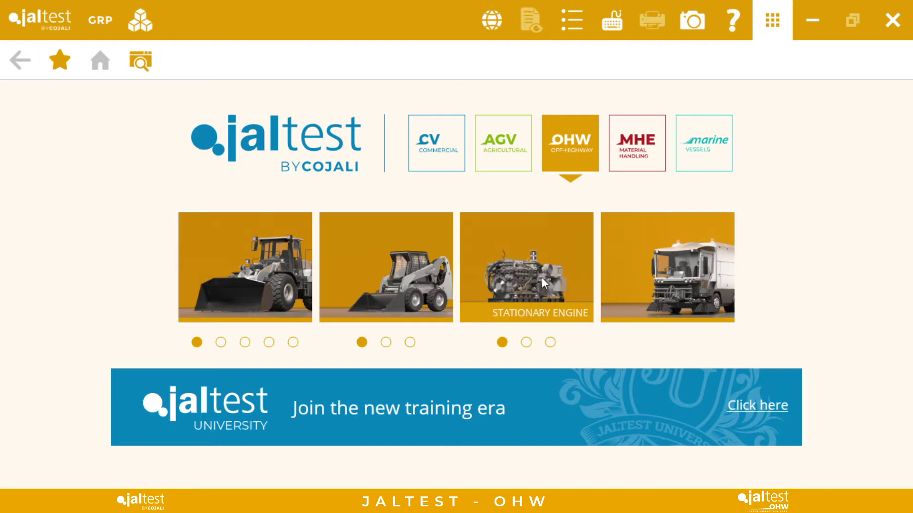
Browse the stationary engine brands, view Kubota's model list, and return to the home screen
click(541, 277)
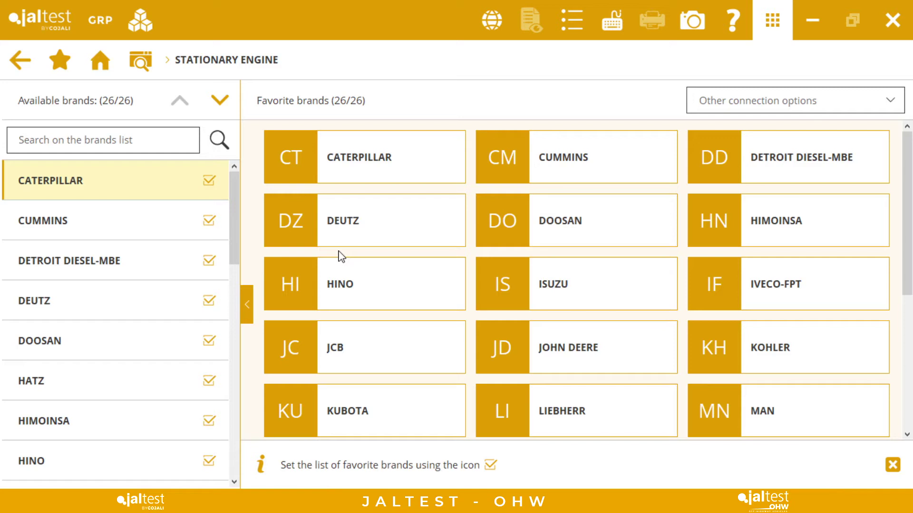
drag(235, 192, 230, 307)
click(78, 342)
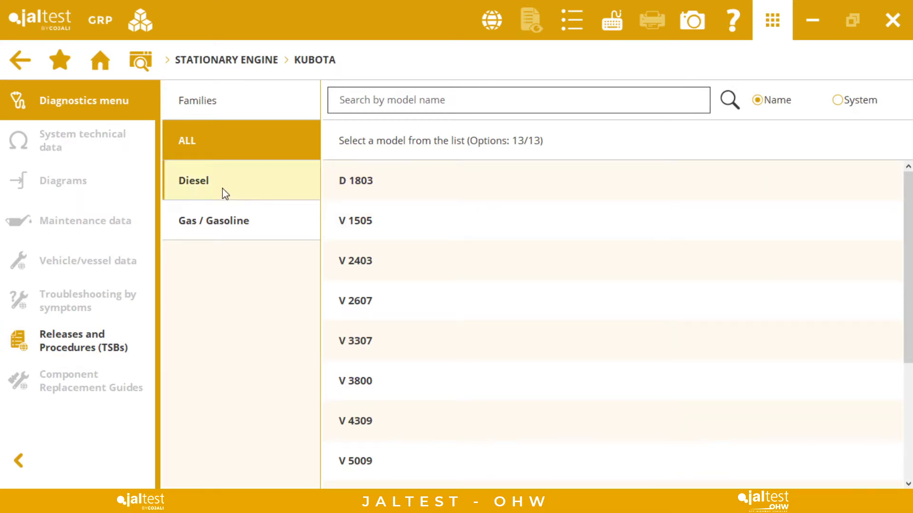
click(100, 59)
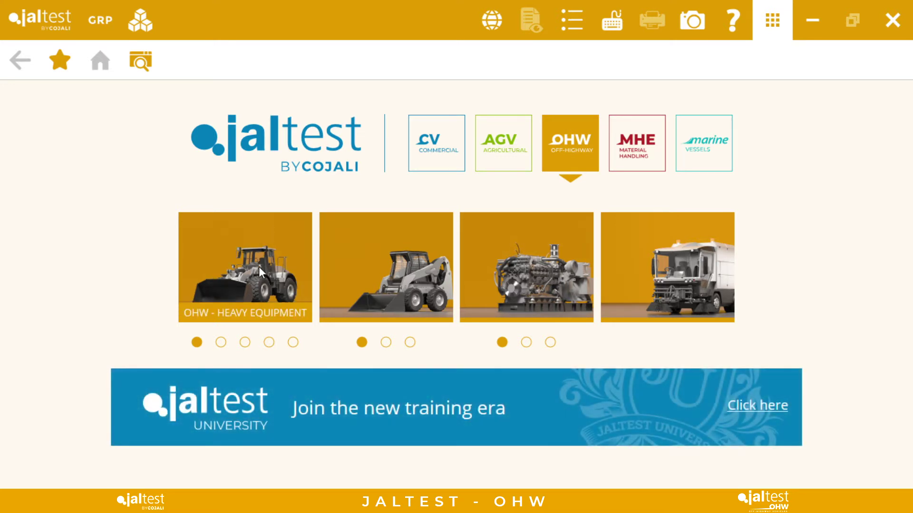
Find John Deere among the OHW heavy equipment brands by searching for "john" and open its model list
click(259, 272)
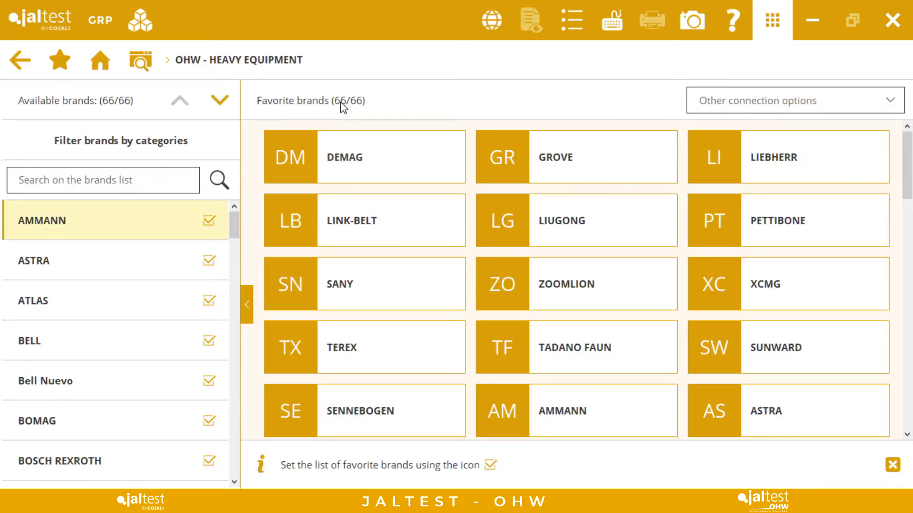
click(153, 179)
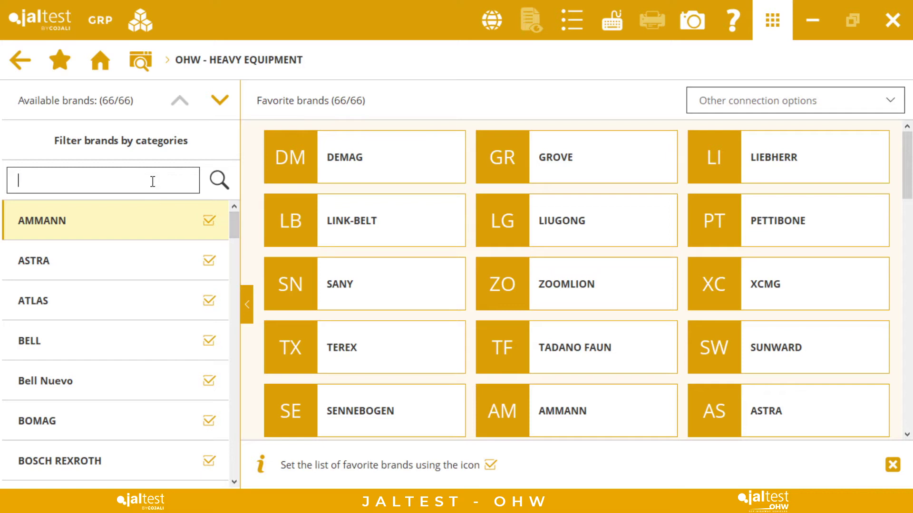
text(john)
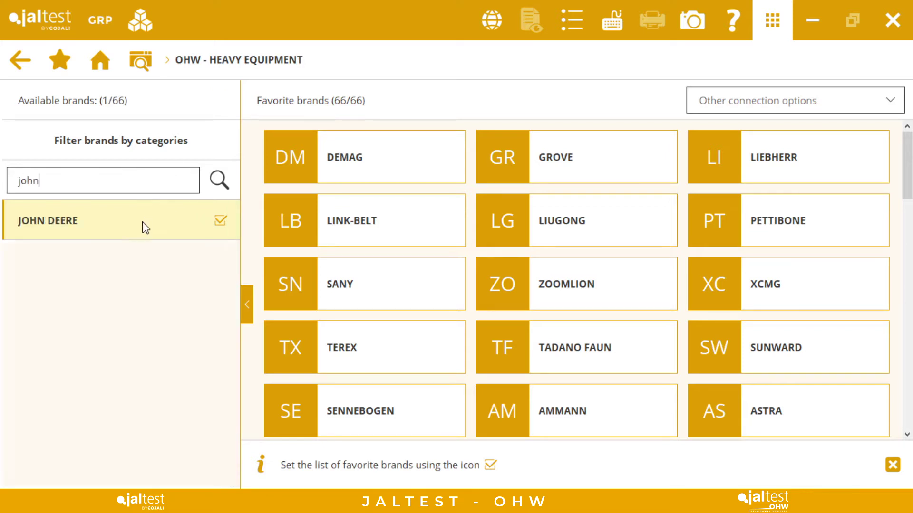
click(144, 227)
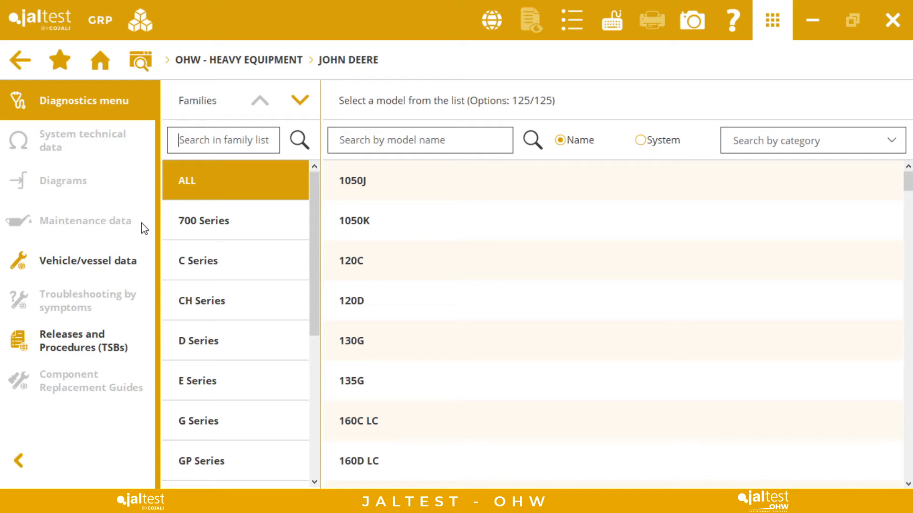
Filter the John Deere models by the Crawl excavator category and open the 210G LC
click(315, 211)
drag(318, 216, 319, 197)
click(770, 151)
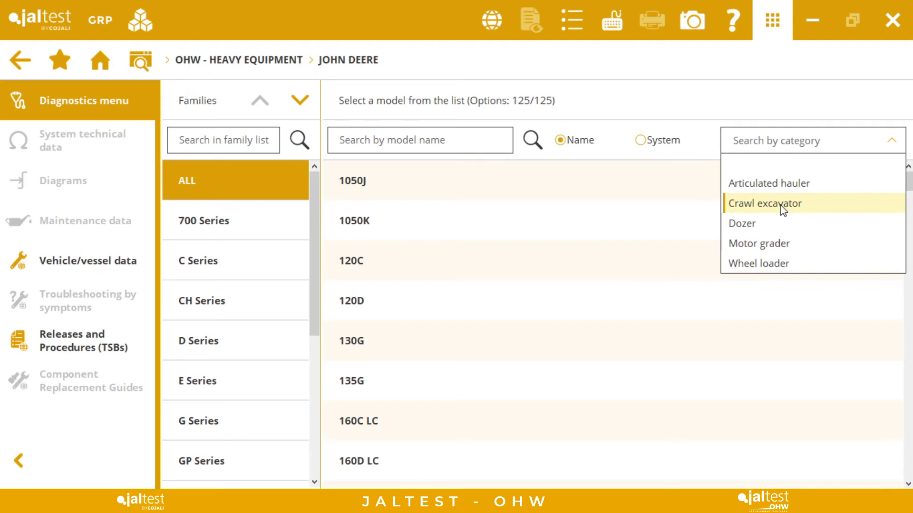
click(741, 210)
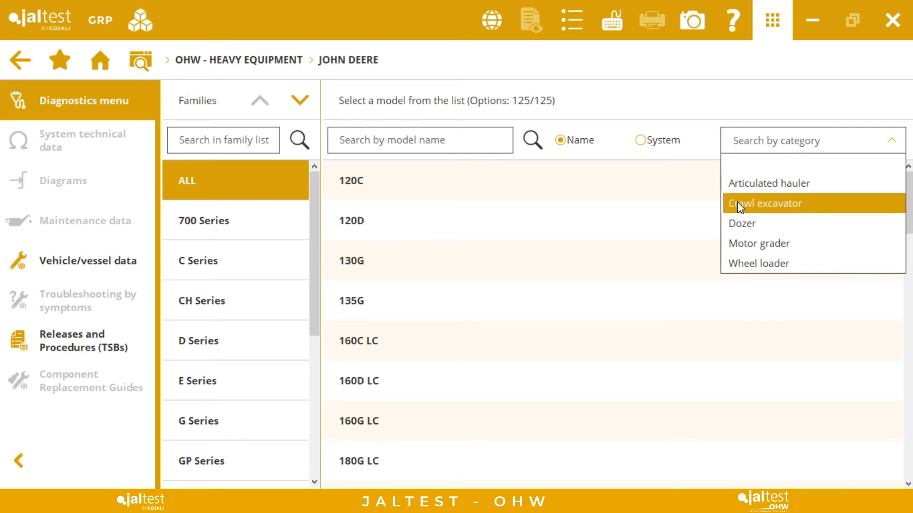
drag(908, 204, 907, 271)
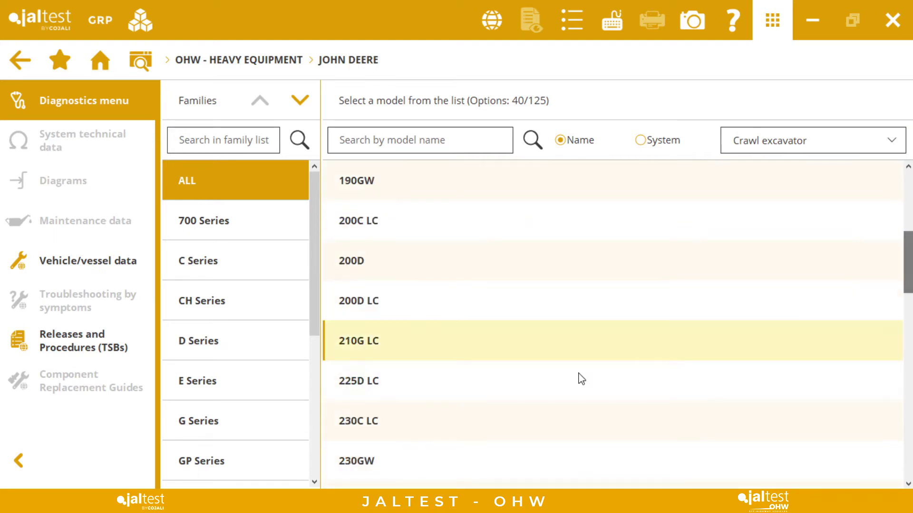
click(380, 351)
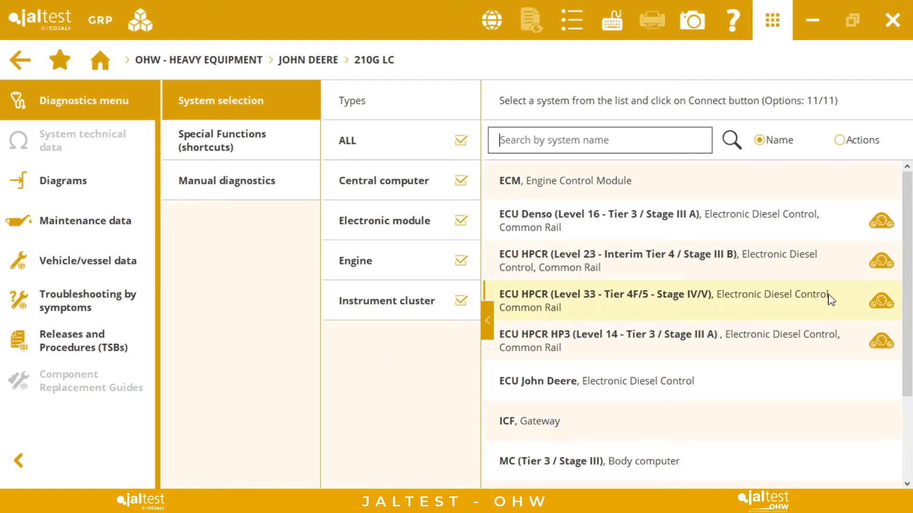
Select the MC (Tier 4 / Stage IV) body computer system and open its connection information
scroll(909, 237, down, 1)
scroll(909, 252, down, 1)
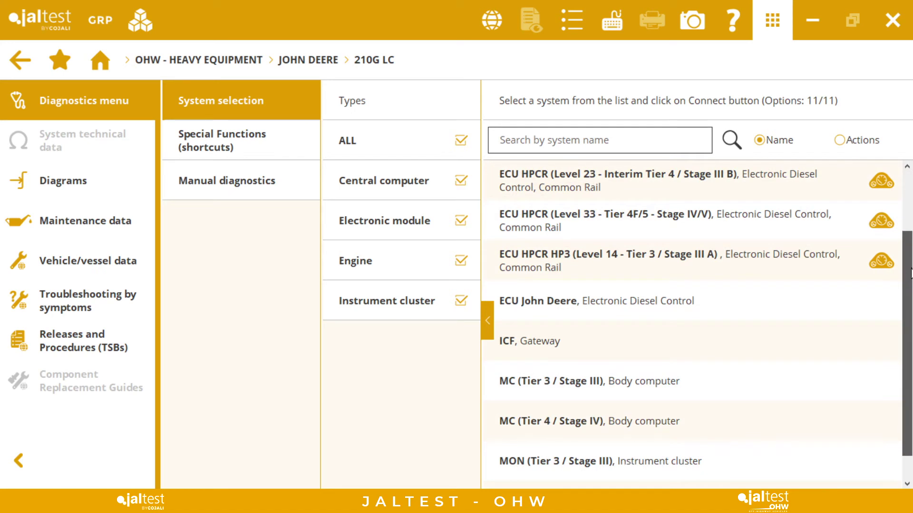
click(590, 422)
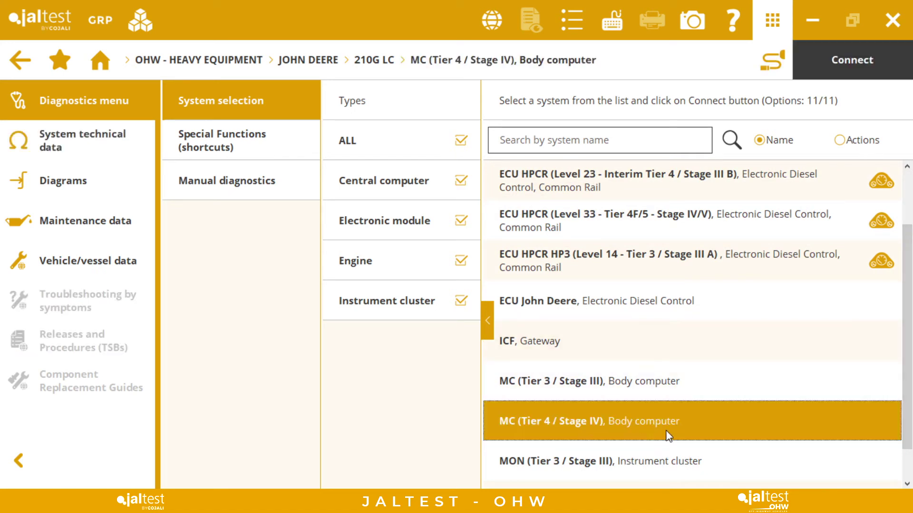
click(779, 63)
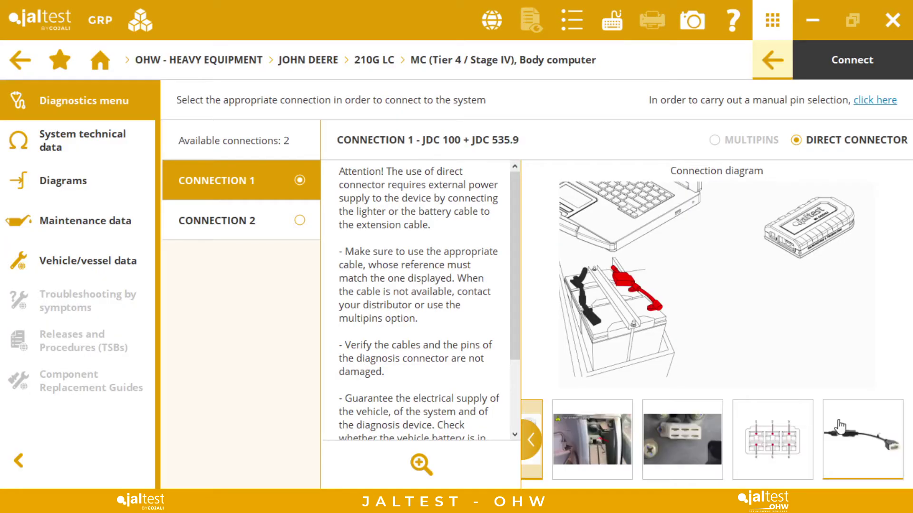
Examine Connection 1's cable, pin-out, connector, location and connection diagram images, and return to the system list
click(845, 429)
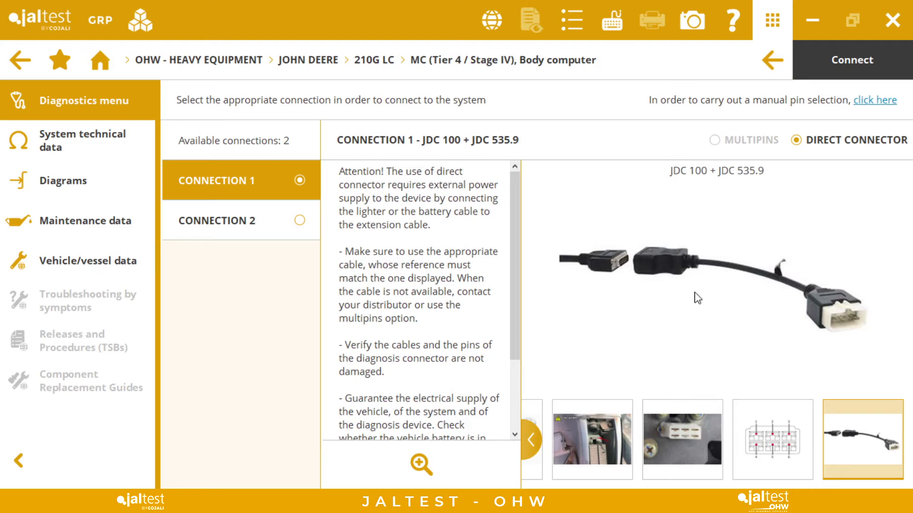
click(782, 424)
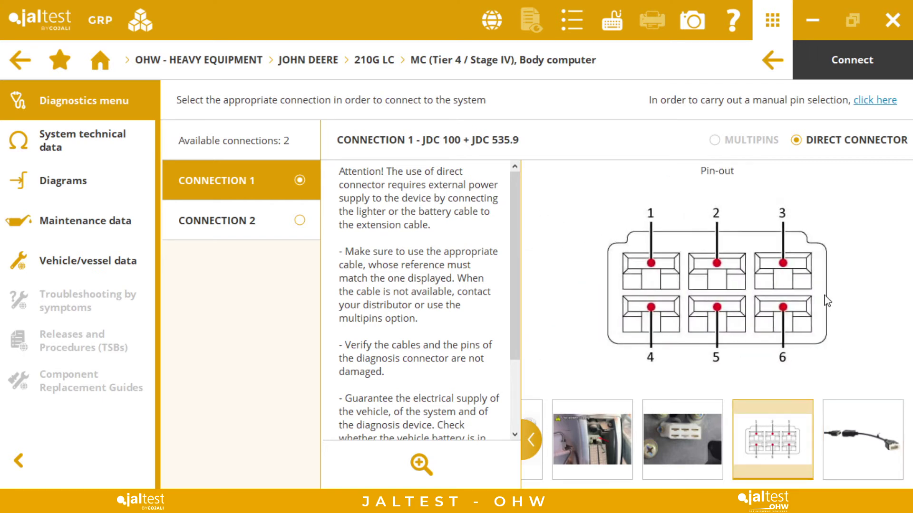
click(685, 426)
click(586, 431)
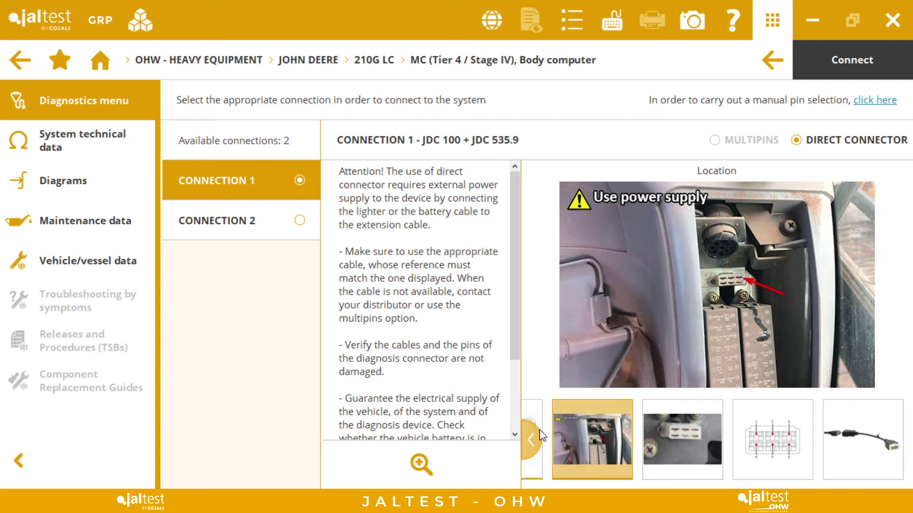
click(597, 448)
click(594, 422)
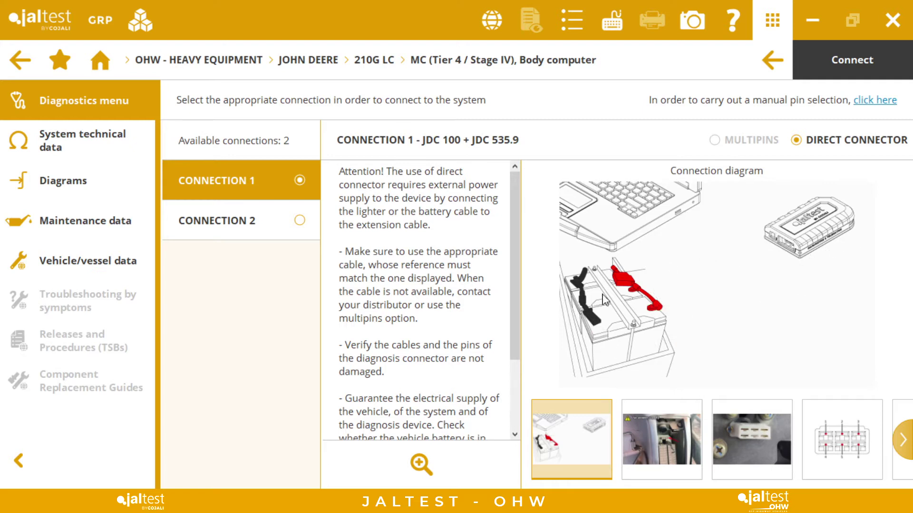
click(780, 72)
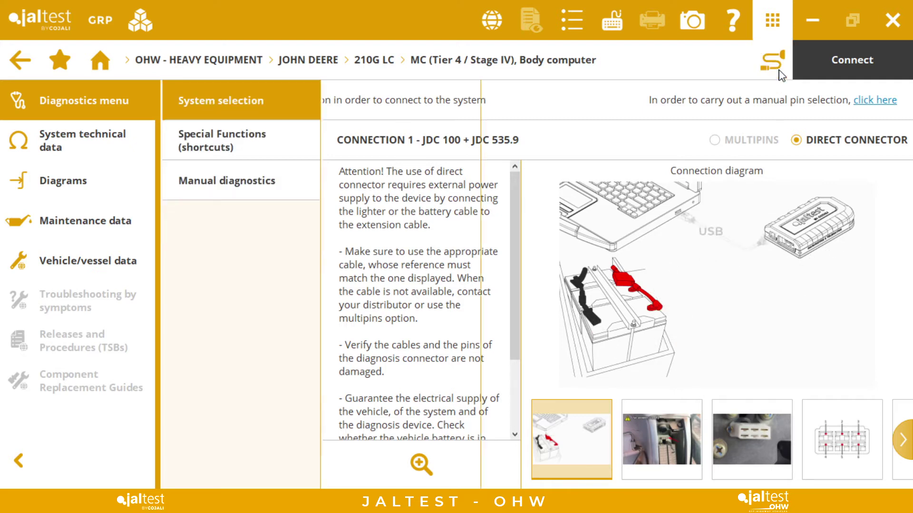
Select the ECU HPCR (Level 33 - Tier 4F/5 - Stage IV/V) system and connect to it
scroll(908, 286, up, 2)
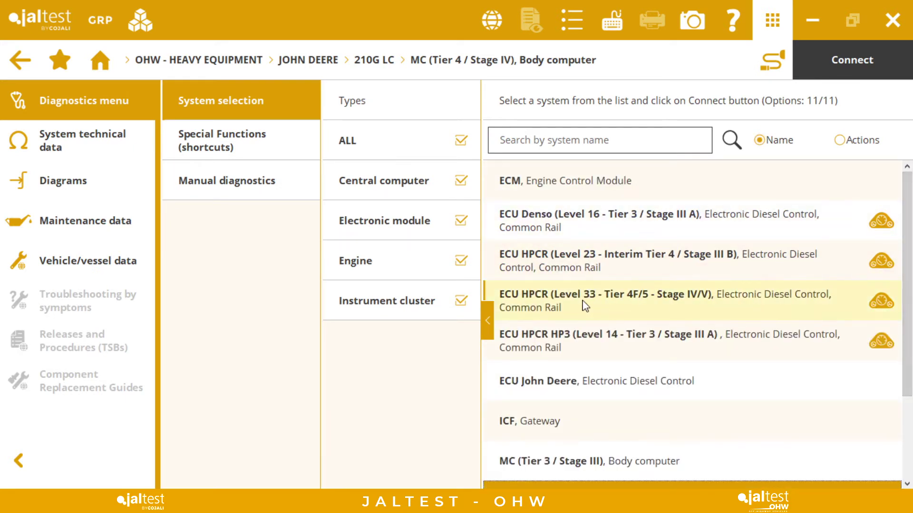
click(581, 304)
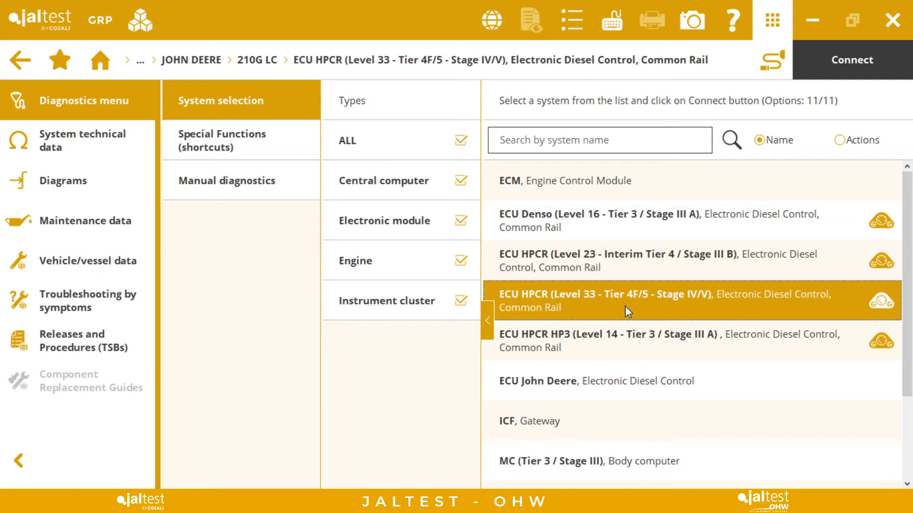
click(817, 73)
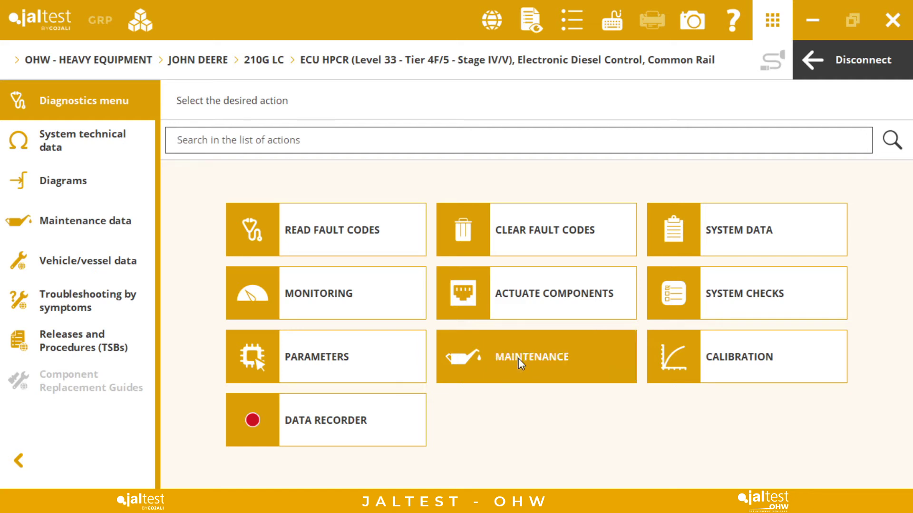
View the maintenance actions available under Diesel Particulate Filter
click(444, 339)
click(182, 219)
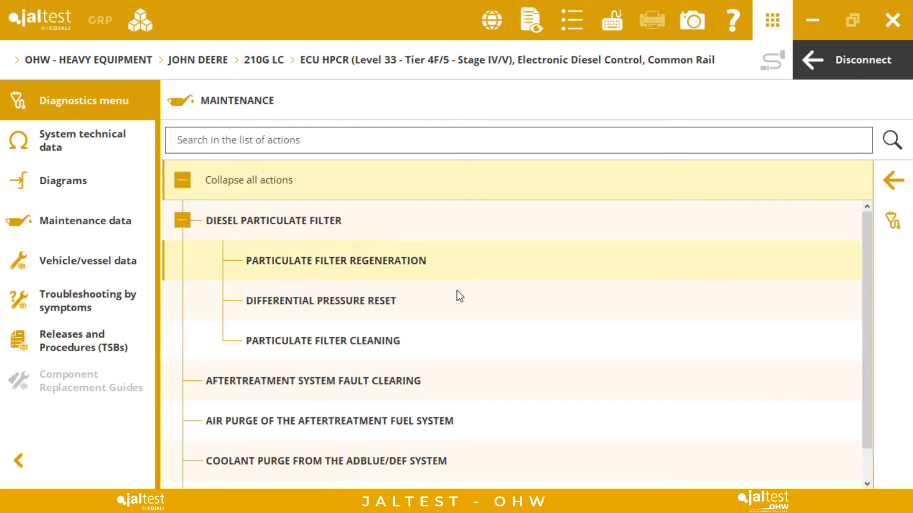
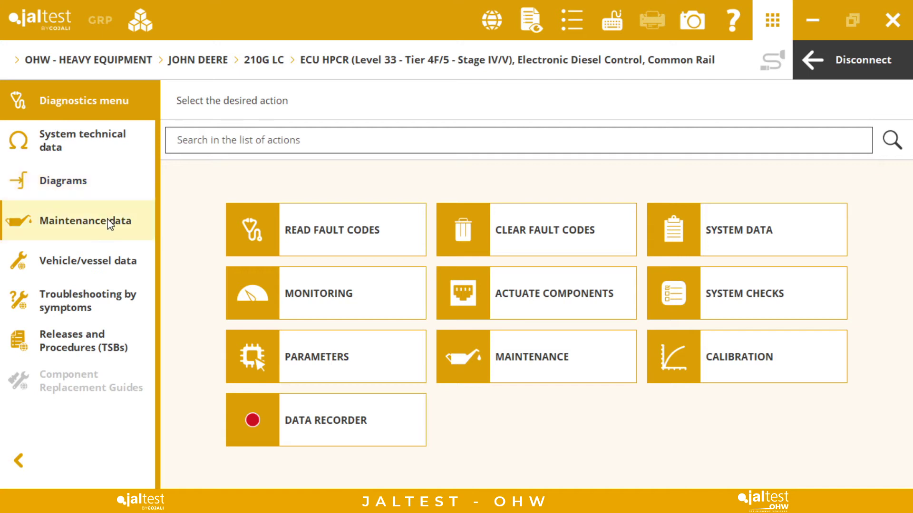
Open the vehicle technical data for engine type 6068HFC (Level 33) - Final Tier 4
click(103, 257)
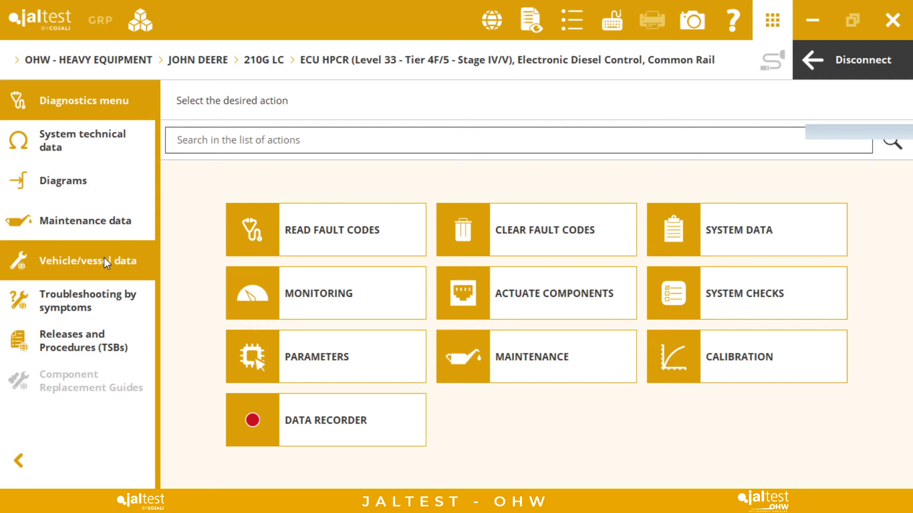
click(404, 218)
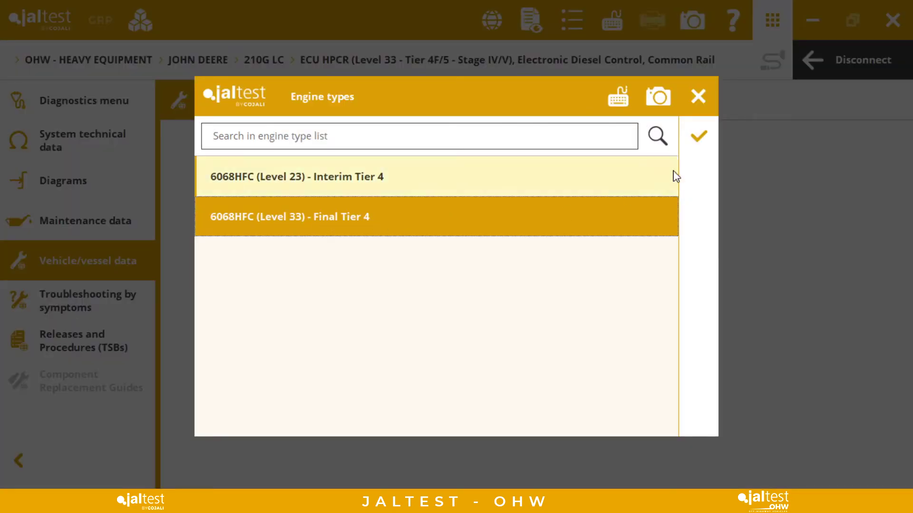
click(695, 147)
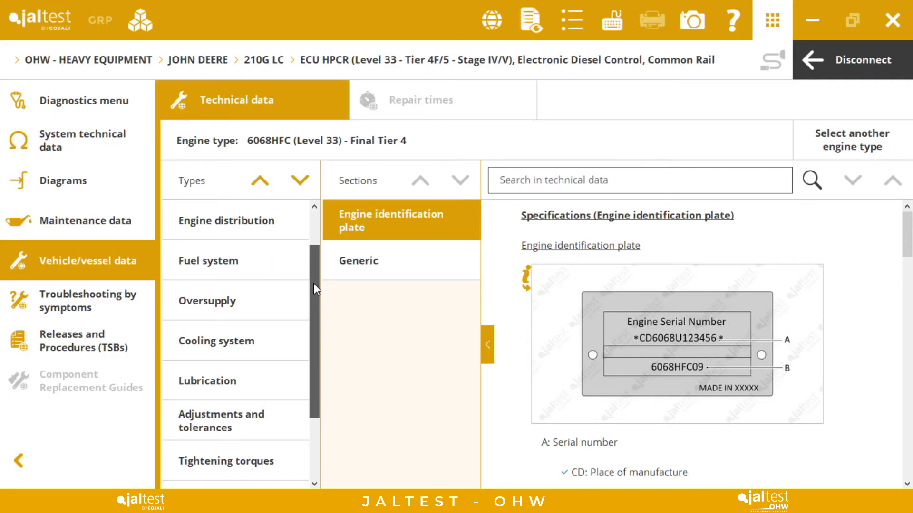
Review the cylinder head tightening torques and tightening order in the engine's technical data
click(226, 461)
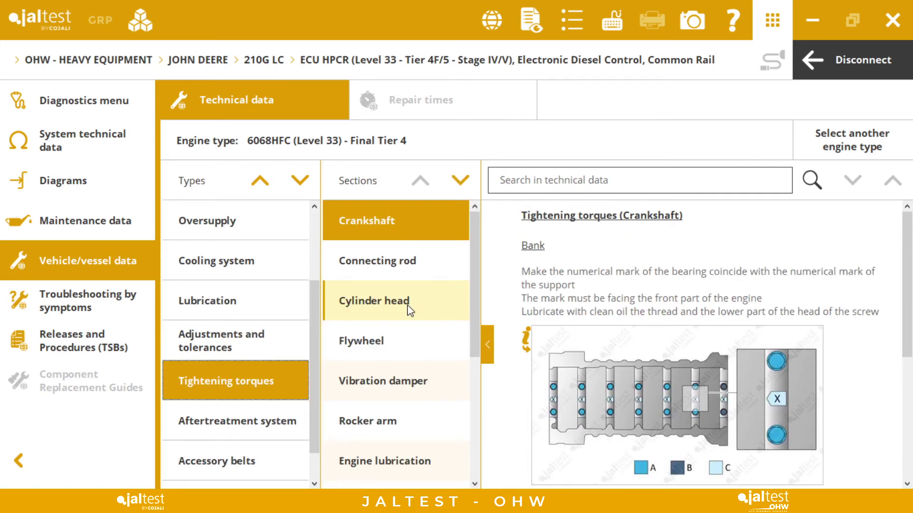
click(409, 310)
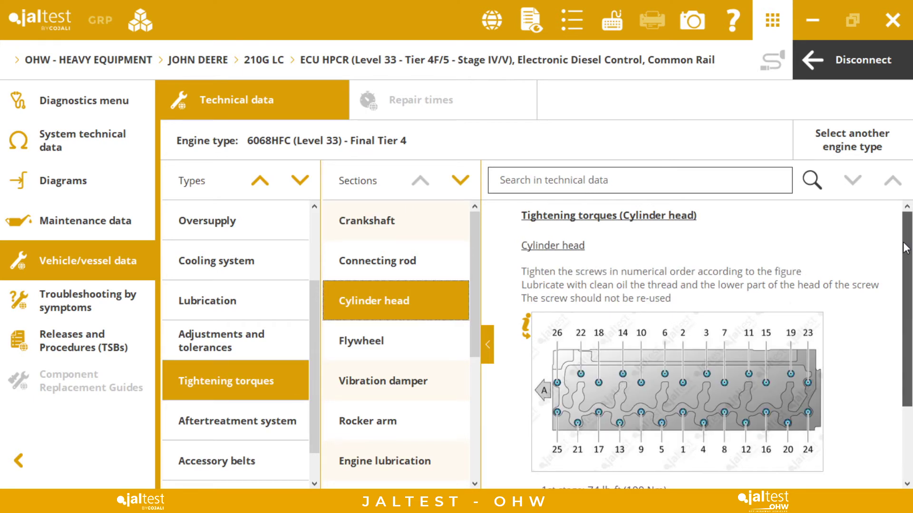
scroll(314, 259, up, 3)
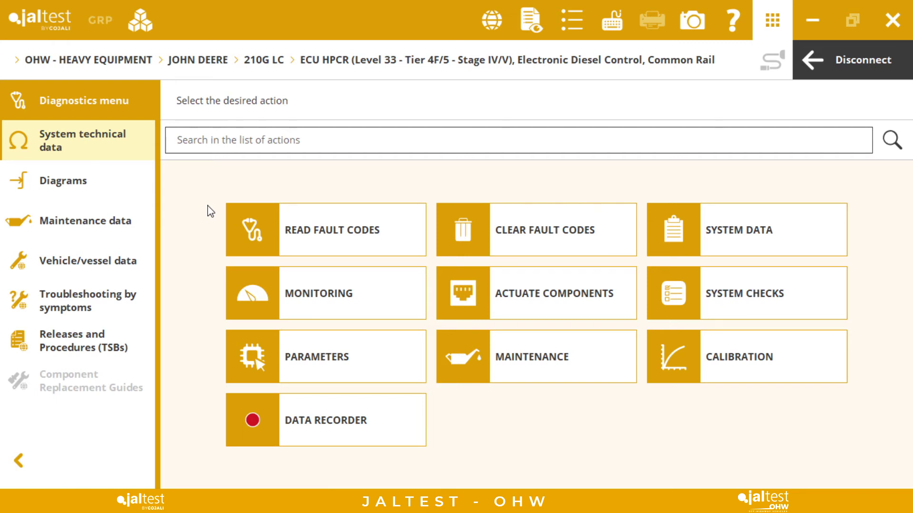
Read the stored fault codes and view the freeze frame data for fault 3246.12
click(320, 238)
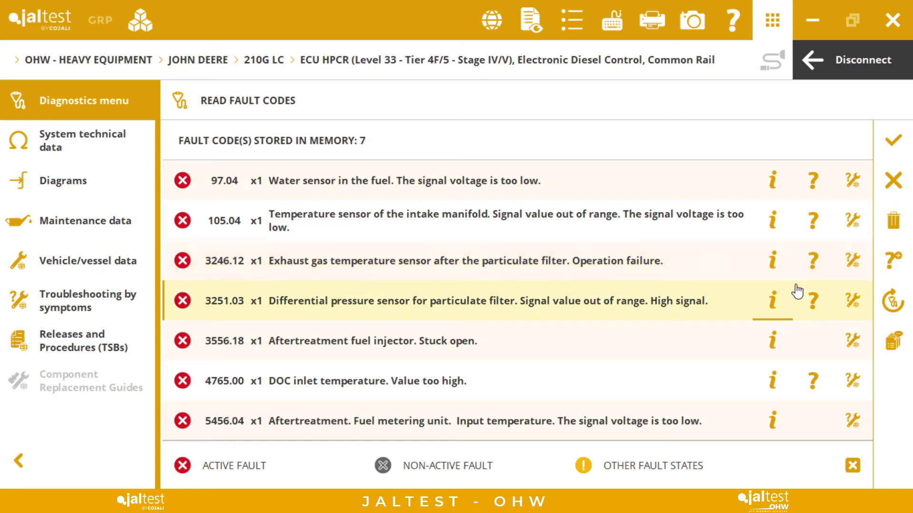
click(775, 269)
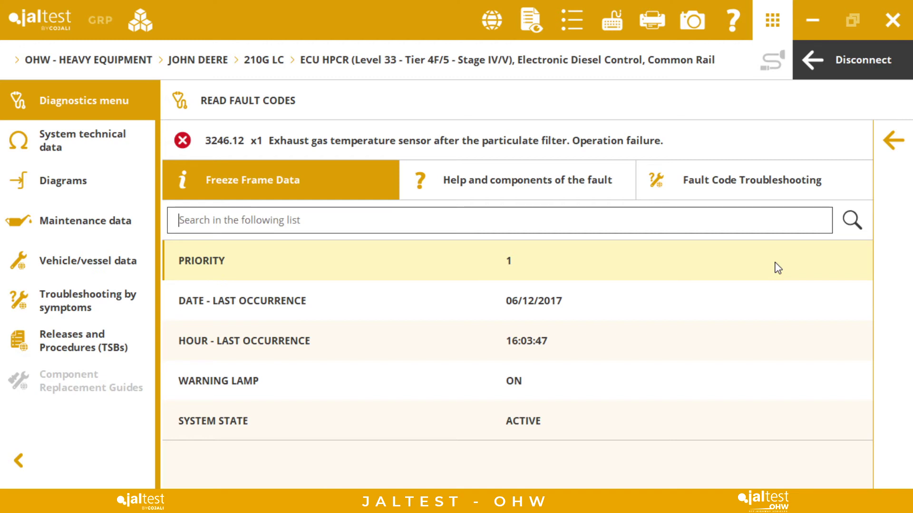
Open the components related to fault 3246.12 and examine the pinout information of CB5204
click(509, 190)
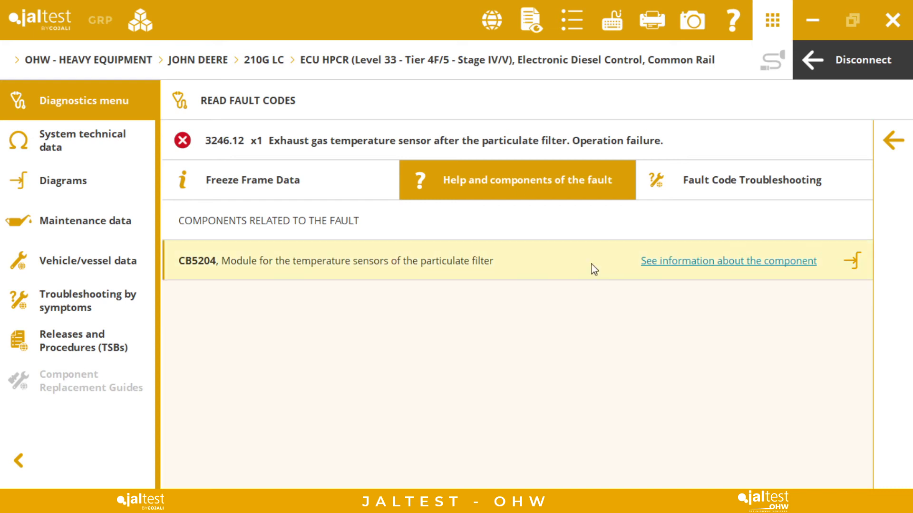
click(689, 265)
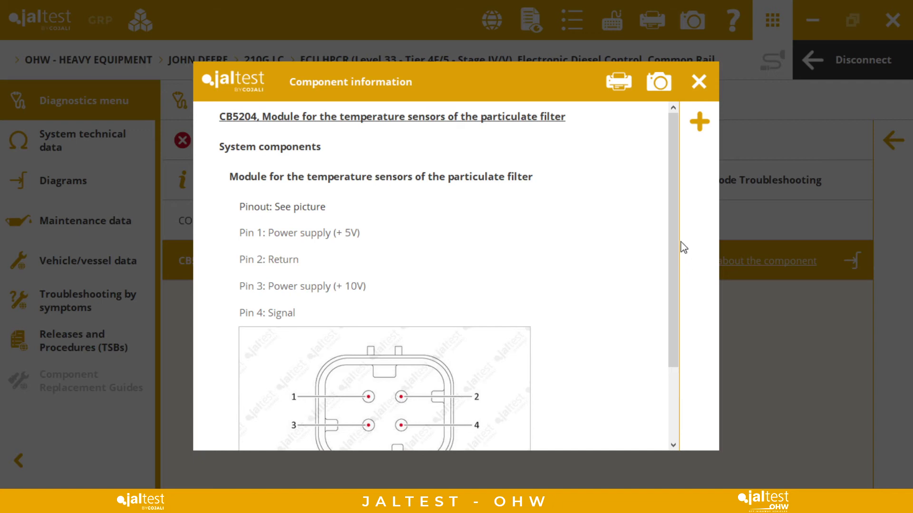
drag(677, 234, 609, 335)
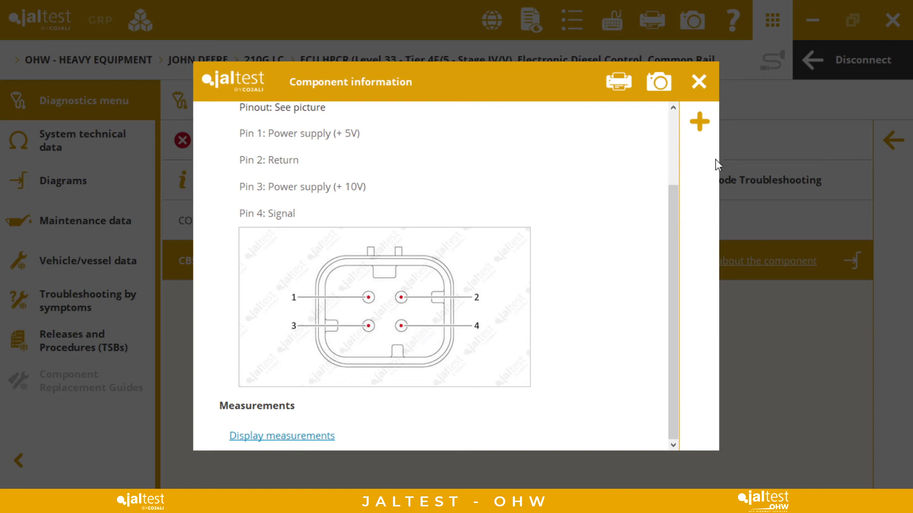
Open the wiring diagram for CB5204 and trace its wiring to the pins of control unit connector X2
click(706, 91)
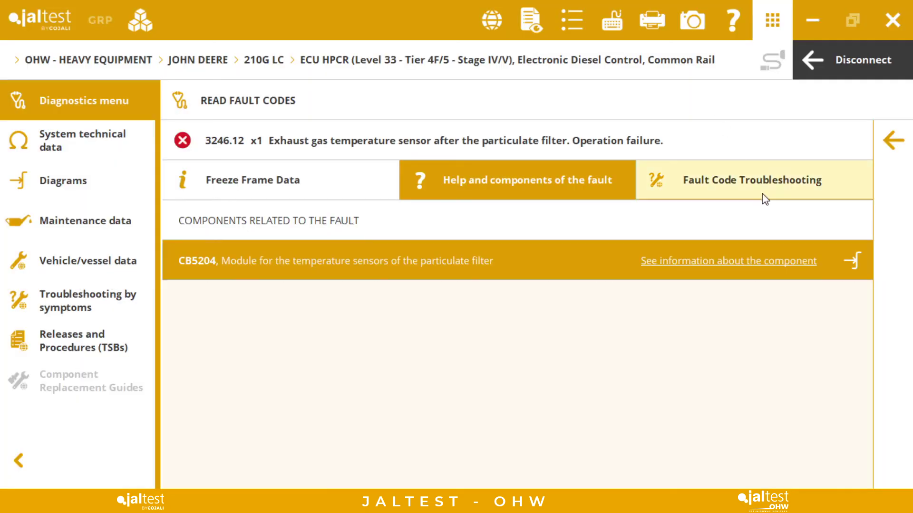
click(848, 268)
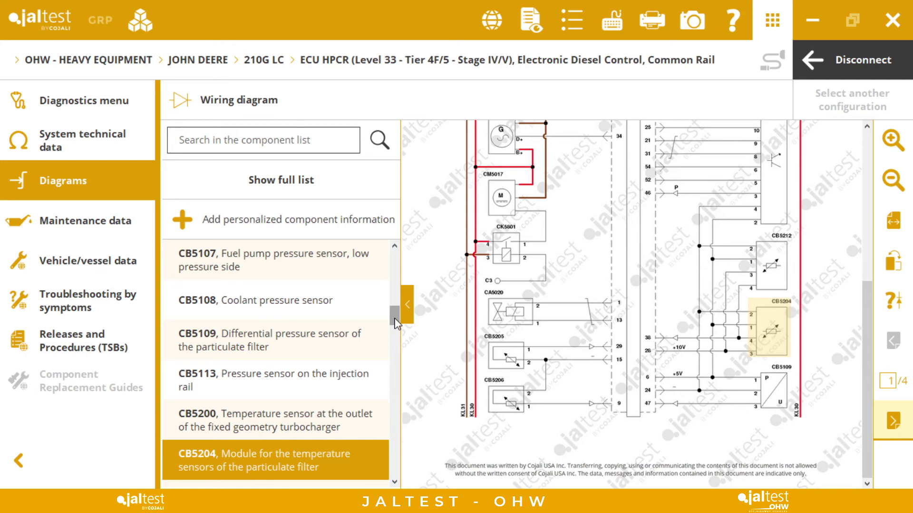
scroll(394, 324, down, 2)
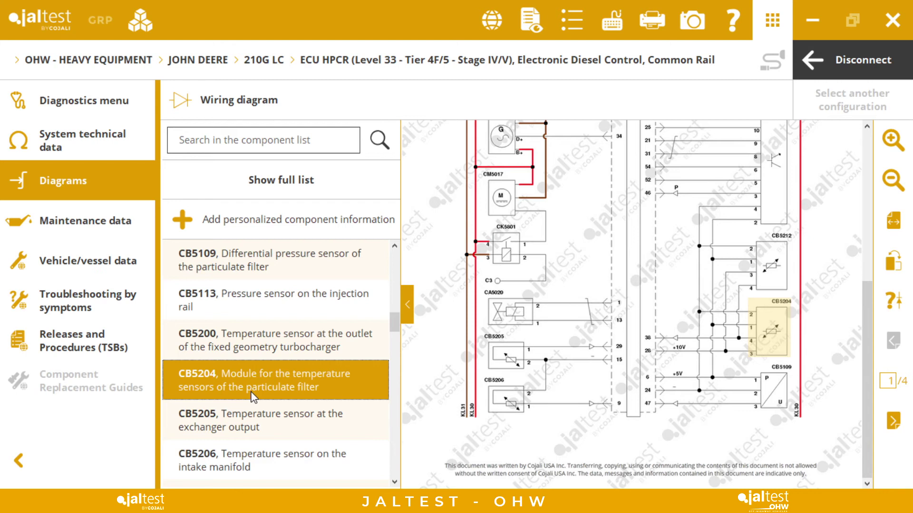
click(408, 305)
drag(865, 210, 863, 357)
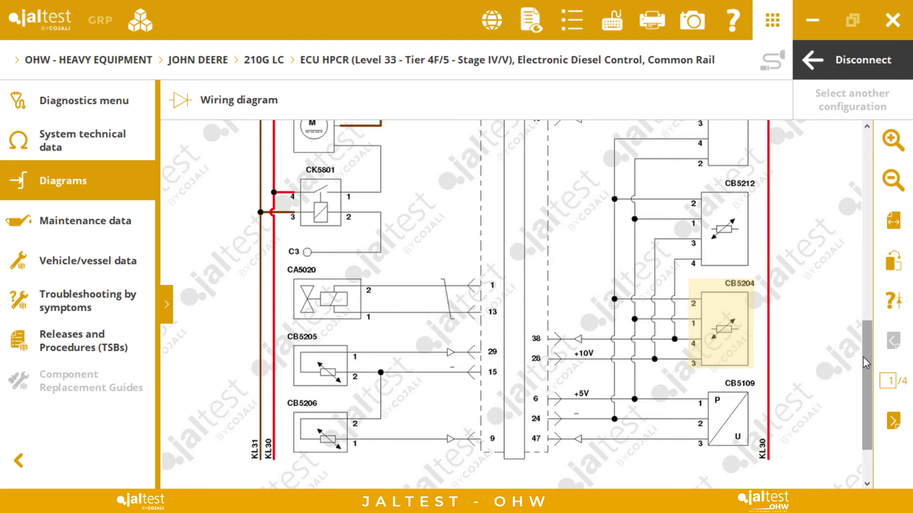
click(688, 290)
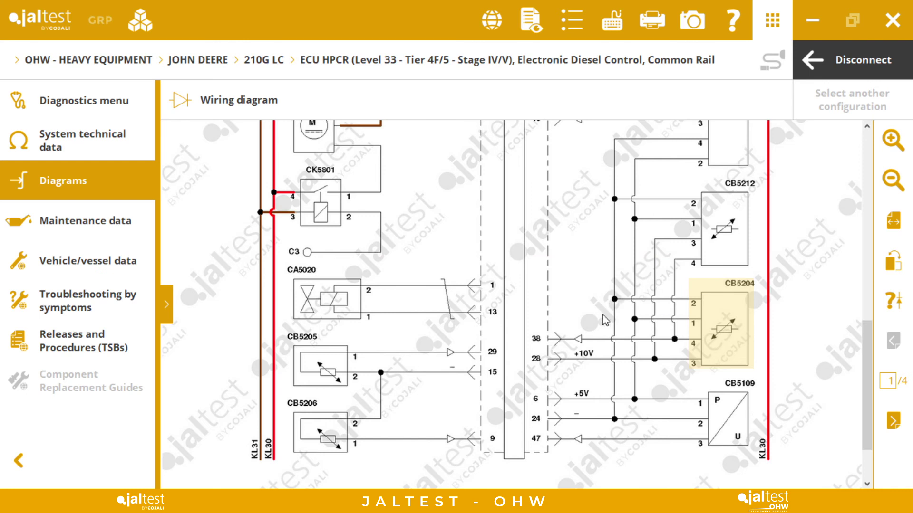
click(536, 342)
drag(866, 356, 863, 275)
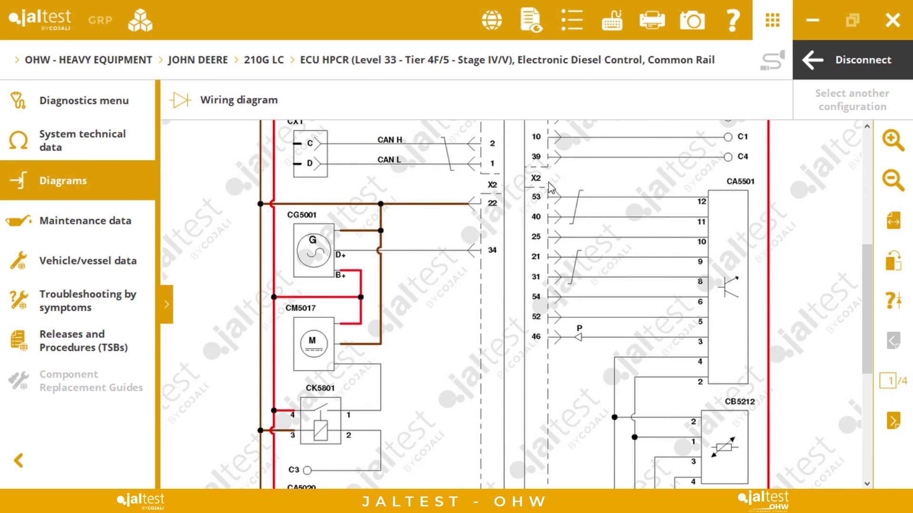
Open the component information of CA1, Engine management control unit, and examine the enlarged picture of its connectors
scroll(507, 230, up, 3)
mouse_move(507, 230)
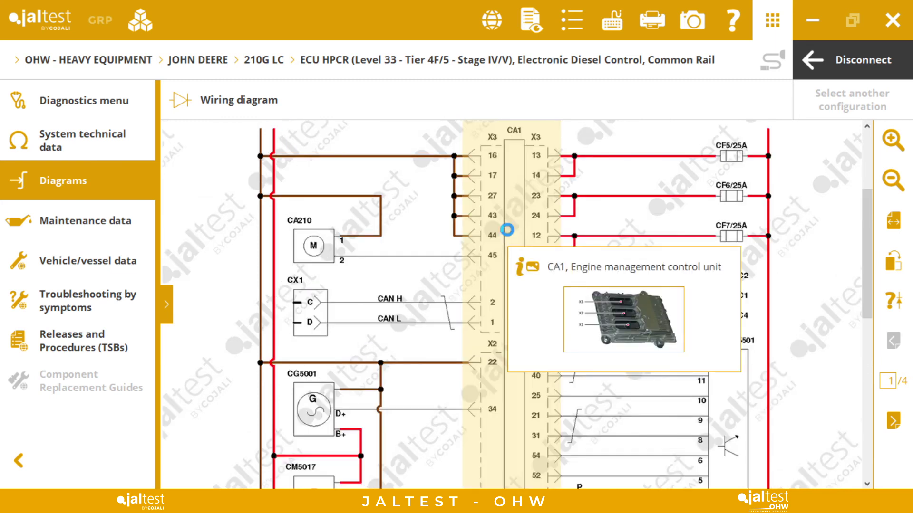
click(507, 230)
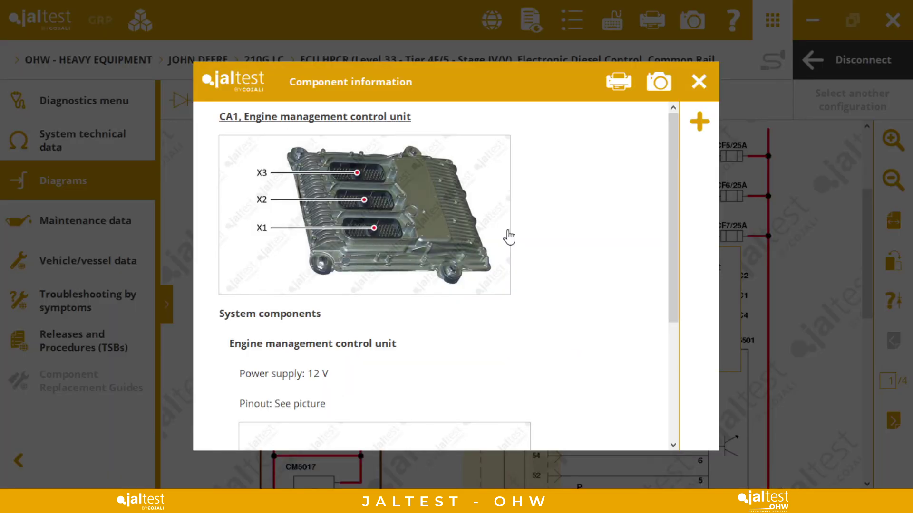
click(509, 237)
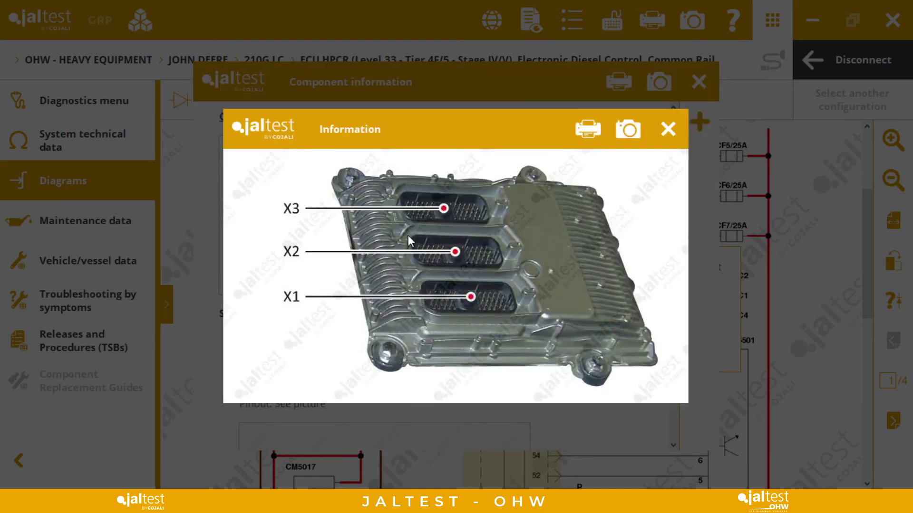
click(452, 252)
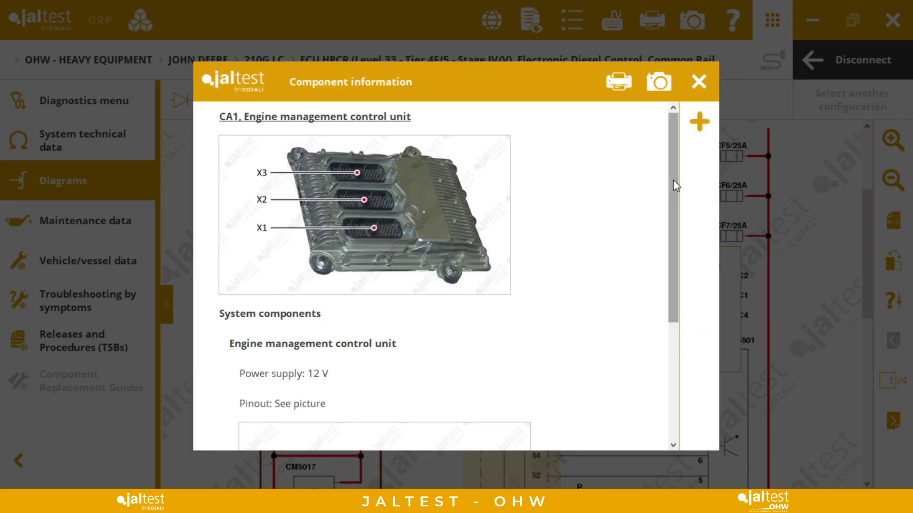
Examine the enlarged pinout picture of the CA1 engine management control unit, then return to the wiring diagram
scroll(675, 185, down, 5)
click(470, 203)
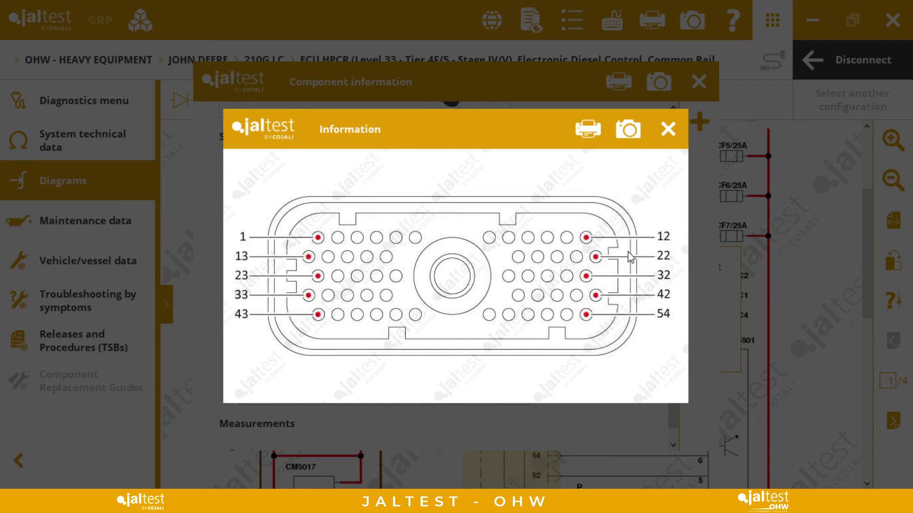
click(678, 135)
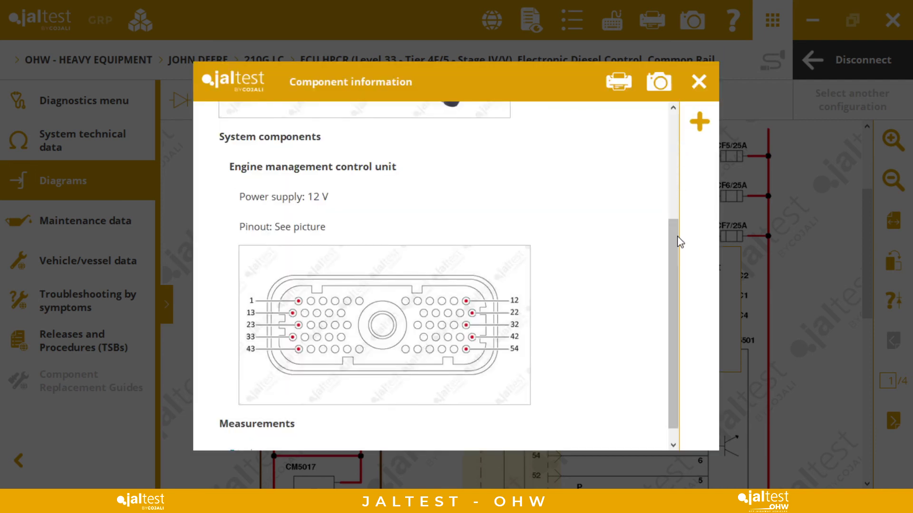
click(709, 97)
drag(866, 210, 829, 133)
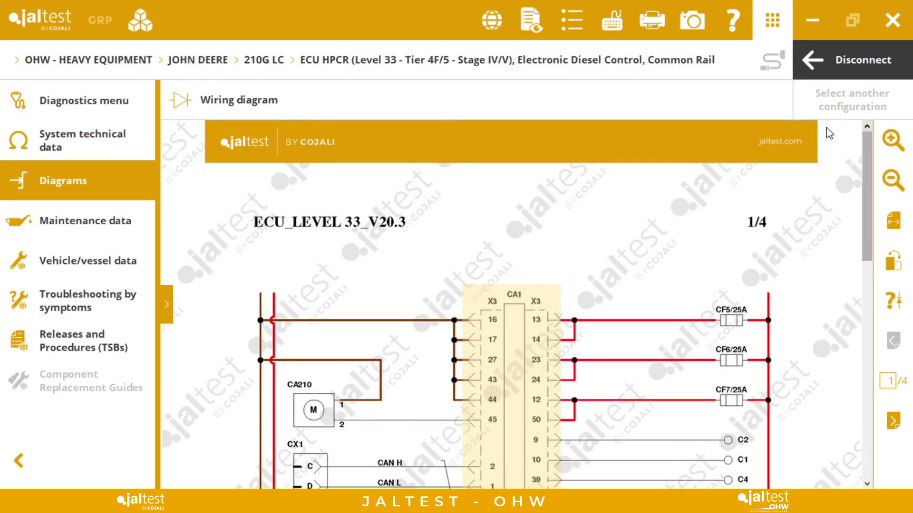
Open the Fault Code Troubleshooting guide for fault 3246.12 and expand all its steps
click(108, 114)
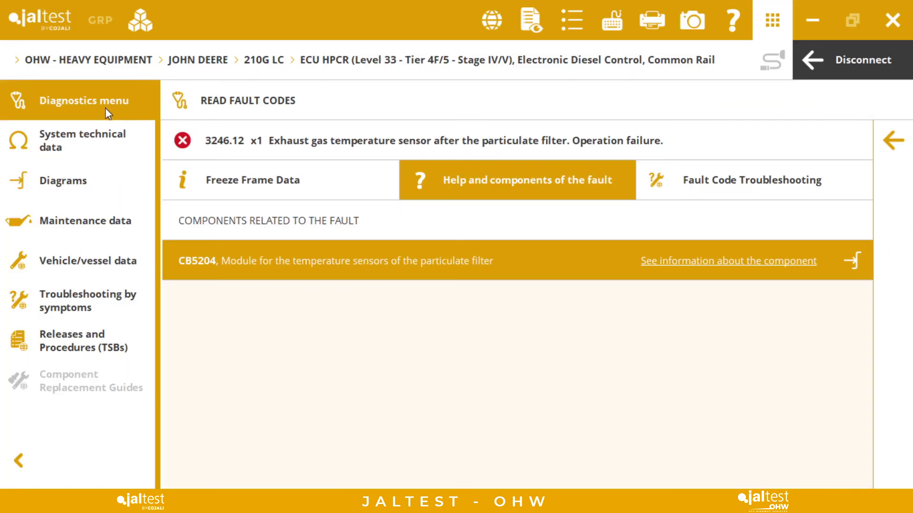
click(694, 182)
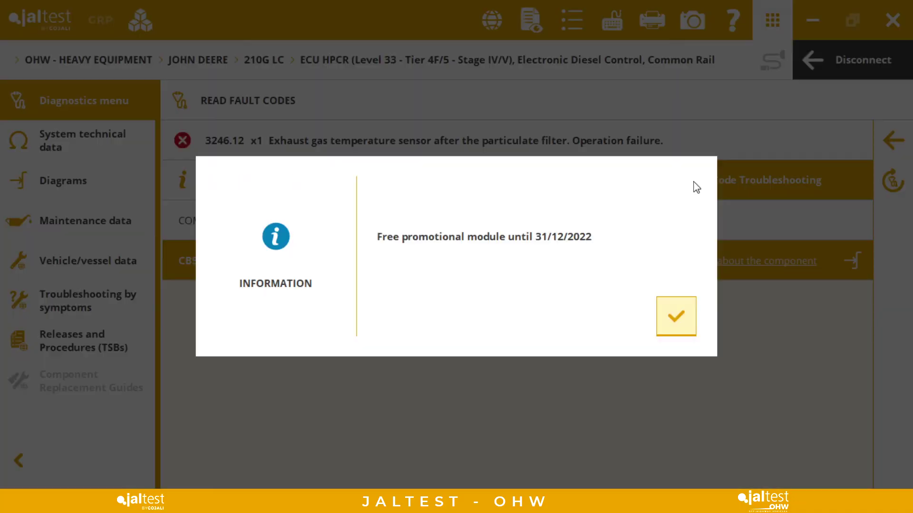
click(663, 305)
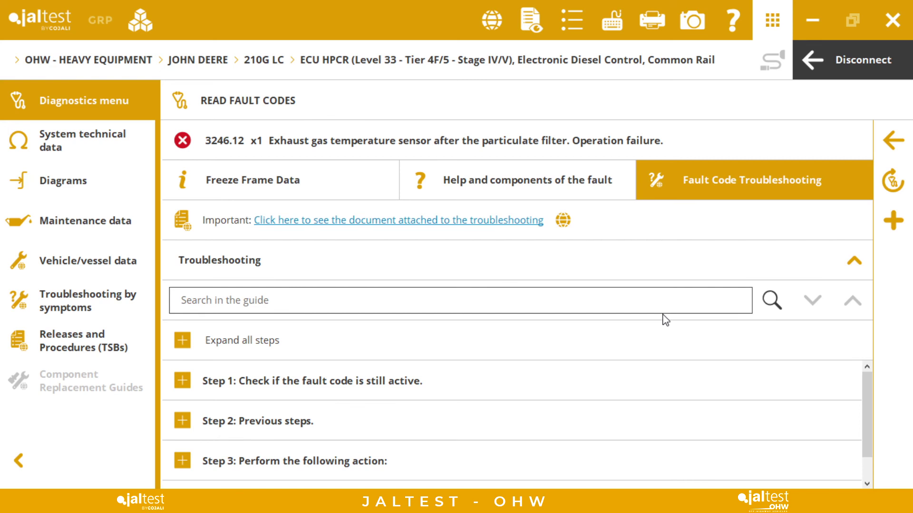
click(665, 323)
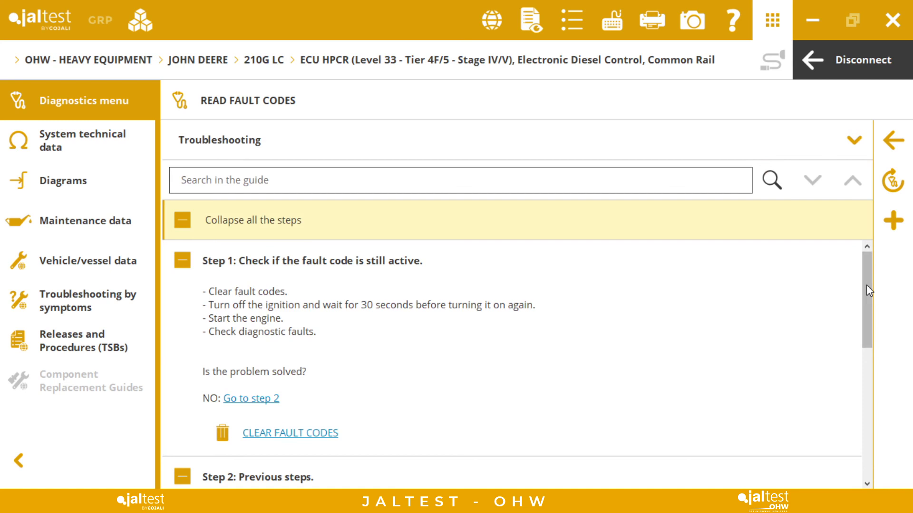
Review the expanded troubleshooting instructions for fault 3246.12 from Step 1 through Step 4
drag(866, 284, 873, 349)
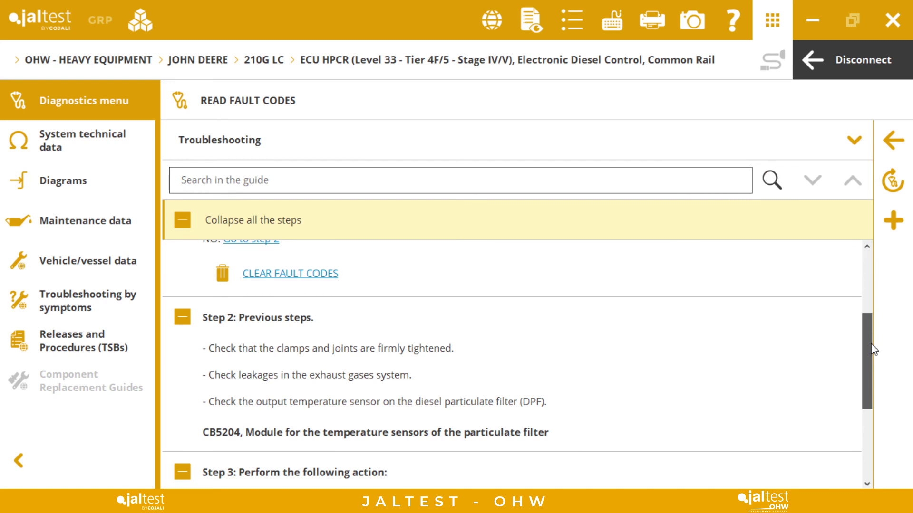
drag(873, 349, 873, 418)
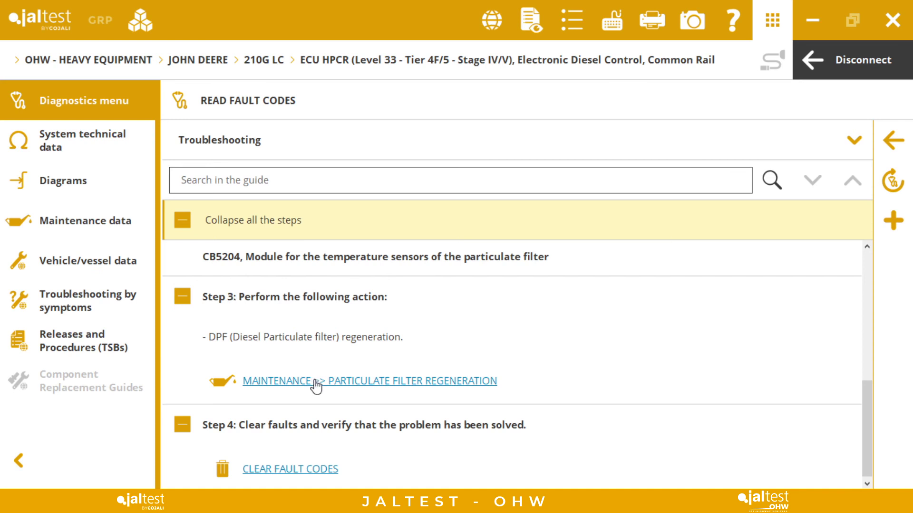
scroll(316, 383, down, 1)
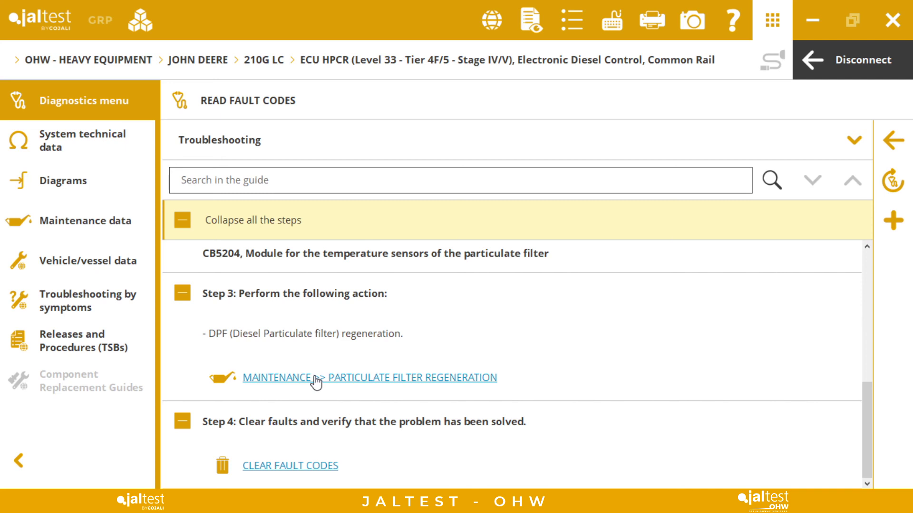
Launch the particulate filter regeneration from troubleshooting Step 3, accept the Expert Mode terms and proceed to the initial conditions
click(316, 381)
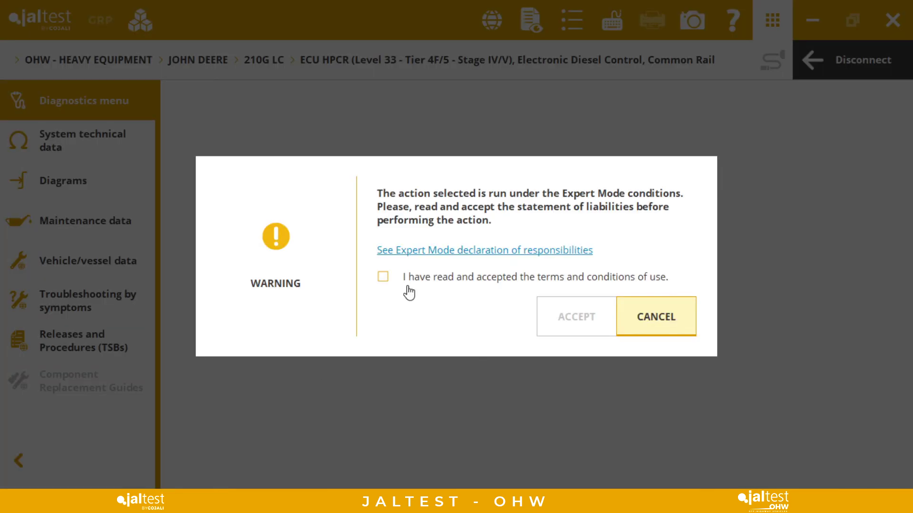
click(405, 284)
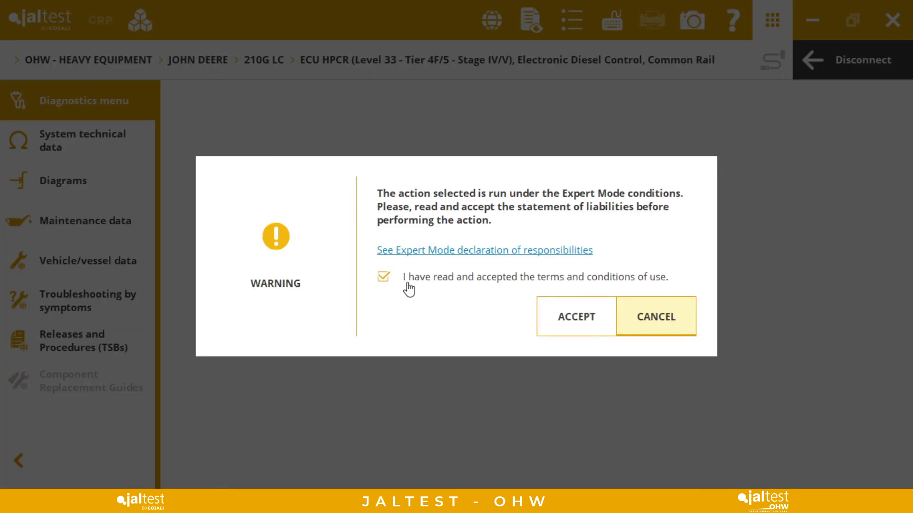
click(574, 328)
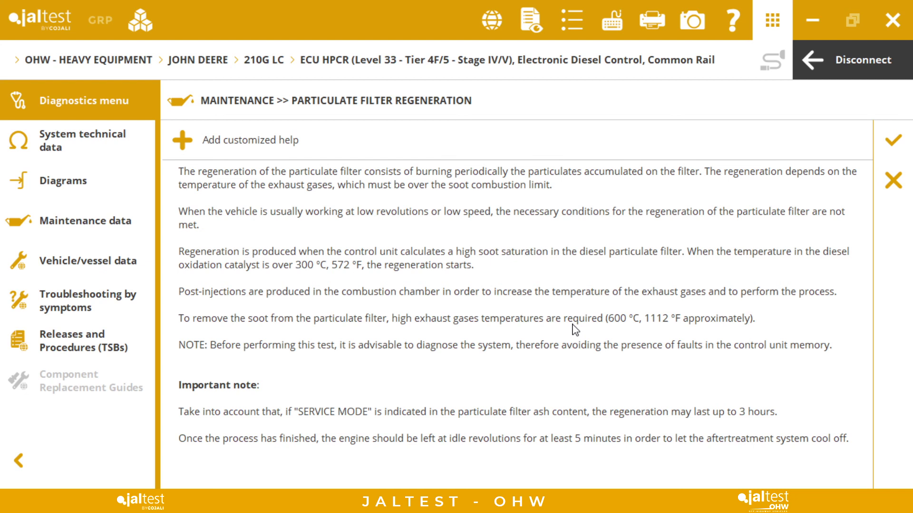
click(892, 140)
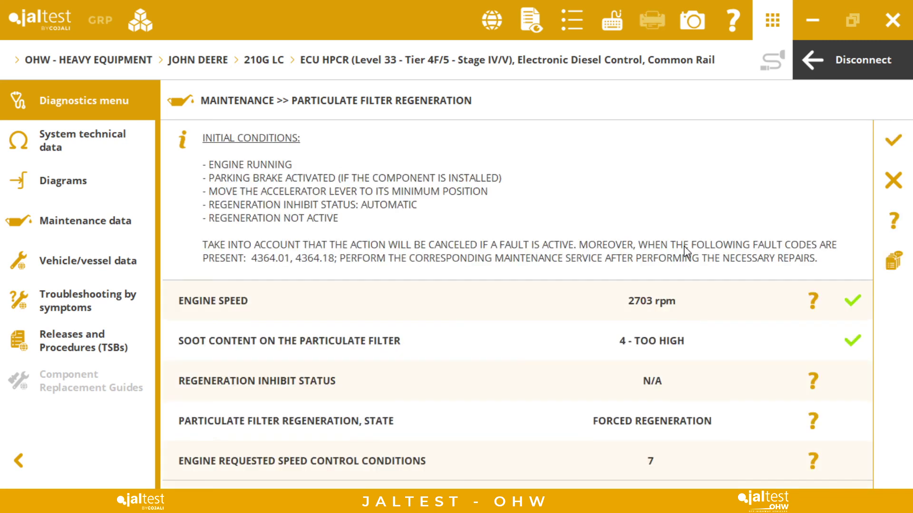